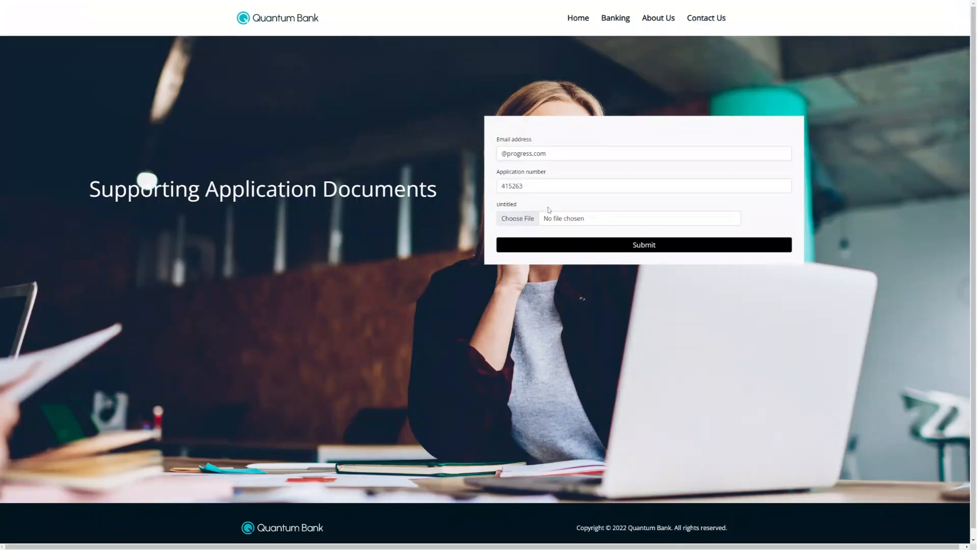
Submit the supporting application documents form with the completed email address, and find a matching card with the Credit Card Selector
{"action": "left_click", "coordinate": [502, 154]}
{"action": "type", "text": "webhook"}
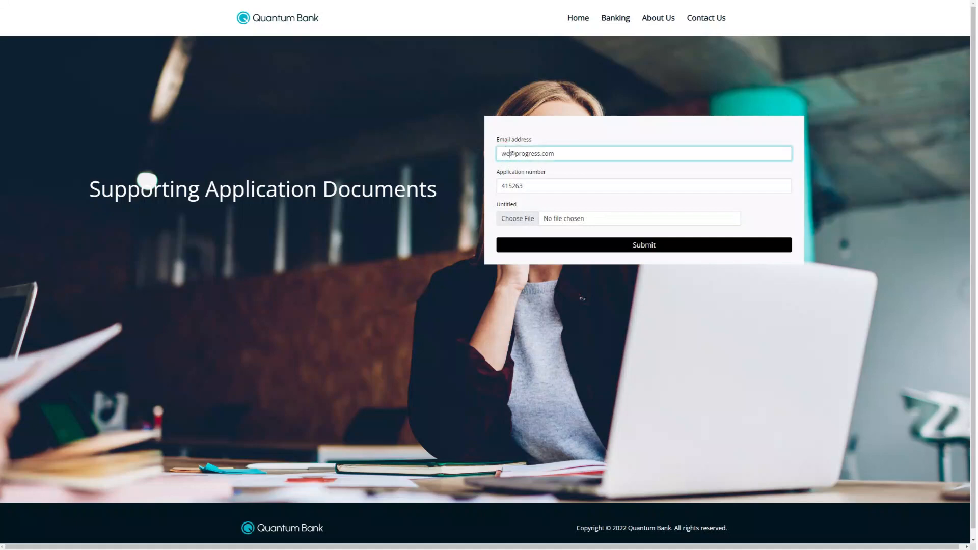
{"action": "type", "text": "s.demo"}
{"action": "left_click", "coordinate": [588, 251]}
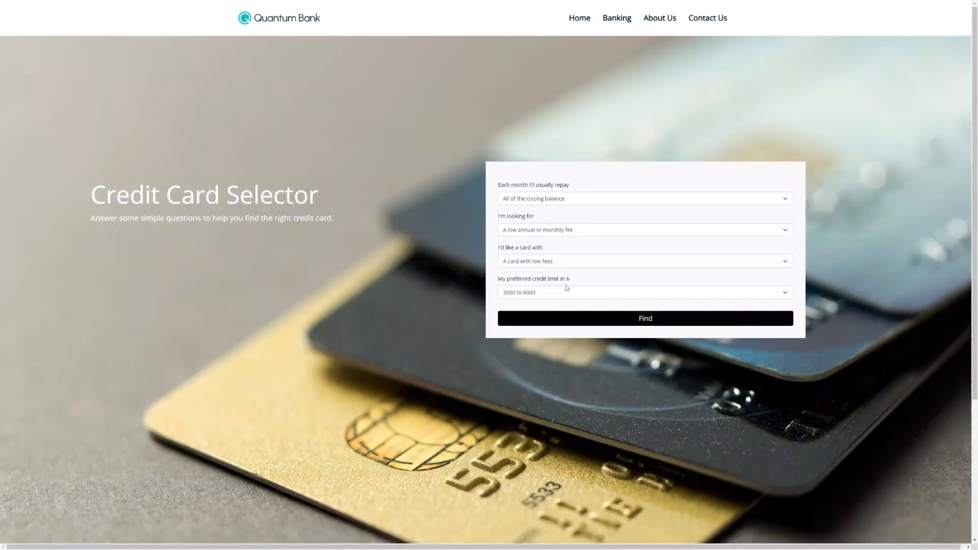
{"action": "left_click", "coordinate": [584, 324]}
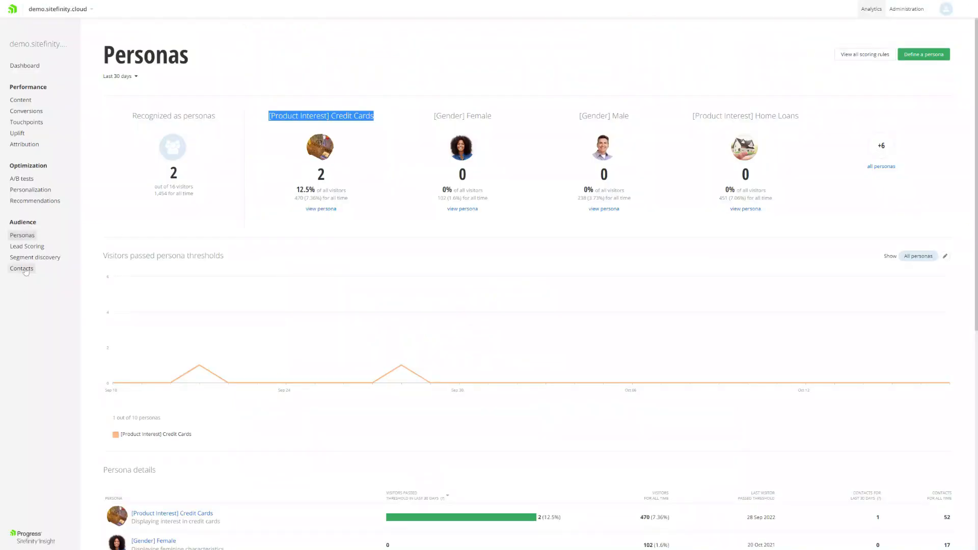
Switch to Sitefinity Insight's Contacts list and open the profile of the first contact listed
{"action": "left_click", "coordinate": [25, 270]}
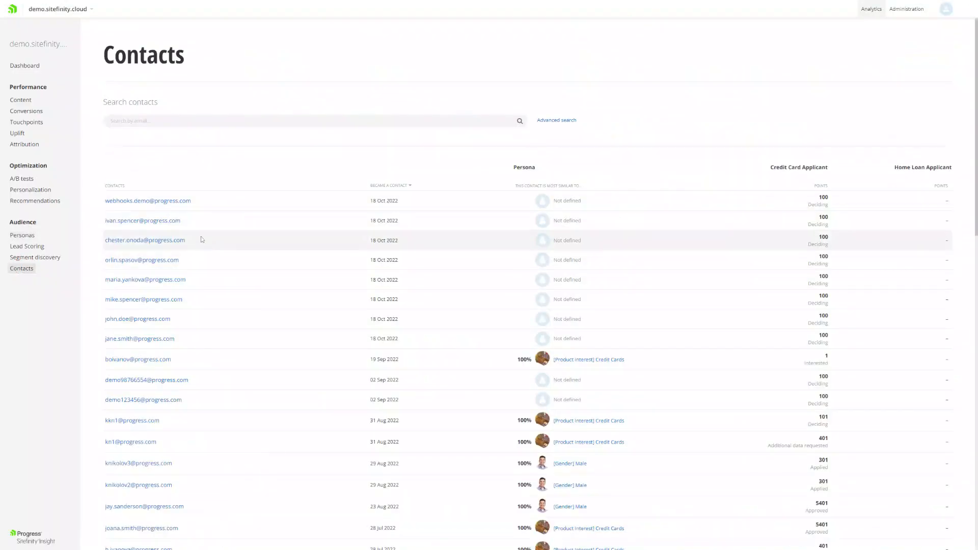
{"action": "left_click", "coordinate": [164, 201]}
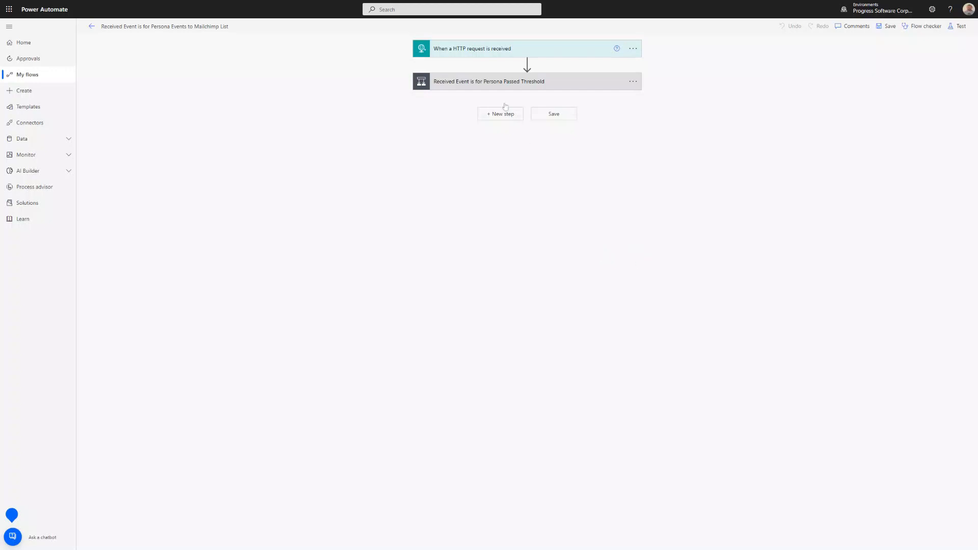
In the Power Automate flow, examine the HTTP request trigger's POST URL and the EventType and ContactEmail fields of its JSON schema
{"action": "left_click", "coordinate": [471, 48]}
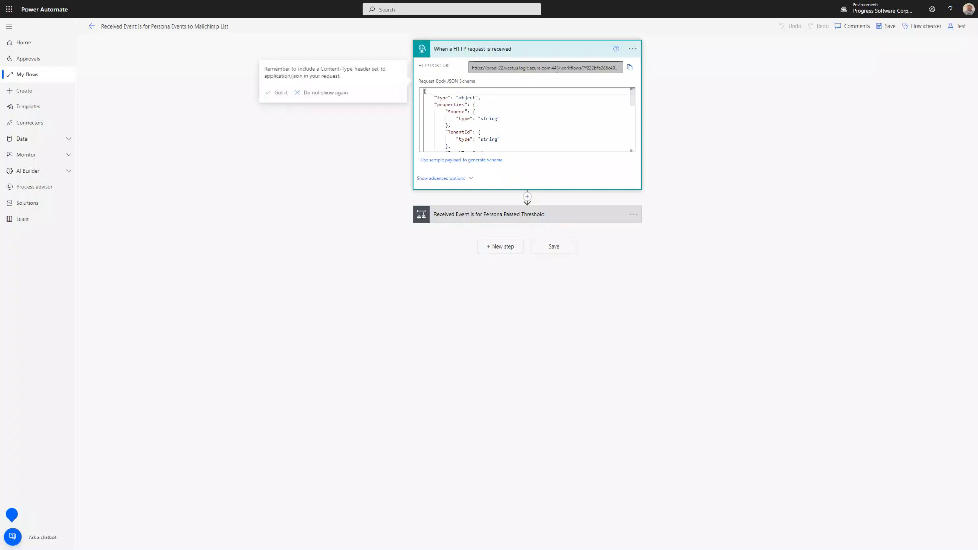
{"action": "left_click", "coordinate": [557, 68]}
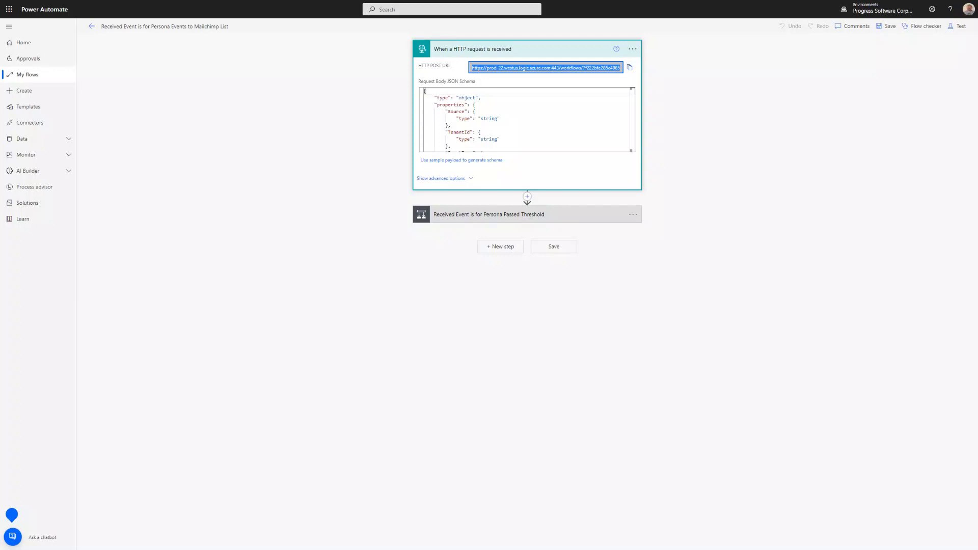
{"action": "left_click", "coordinate": [474, 111]}
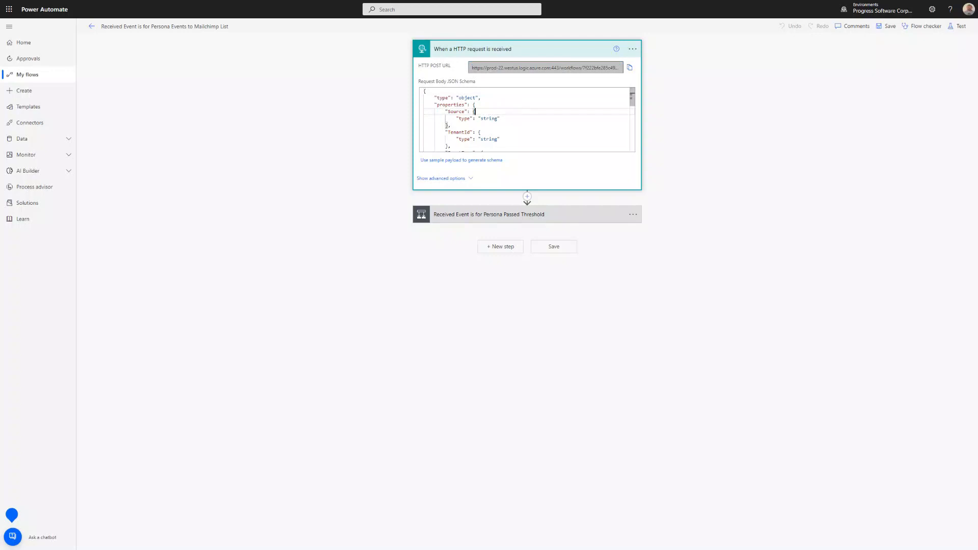
{"action": "scroll", "coordinate": [525, 120], "scroll_direction": "down", "scroll_amount": 3}
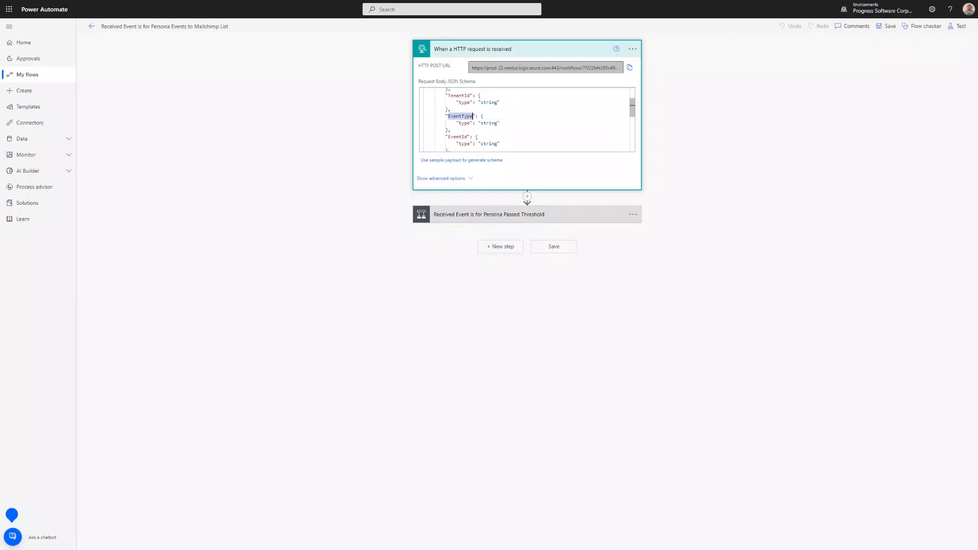
{"action": "scroll", "coordinate": [524, 120], "scroll_direction": "down", "scroll_amount": 5}
{"action": "double_click", "coordinate": [480, 141]}
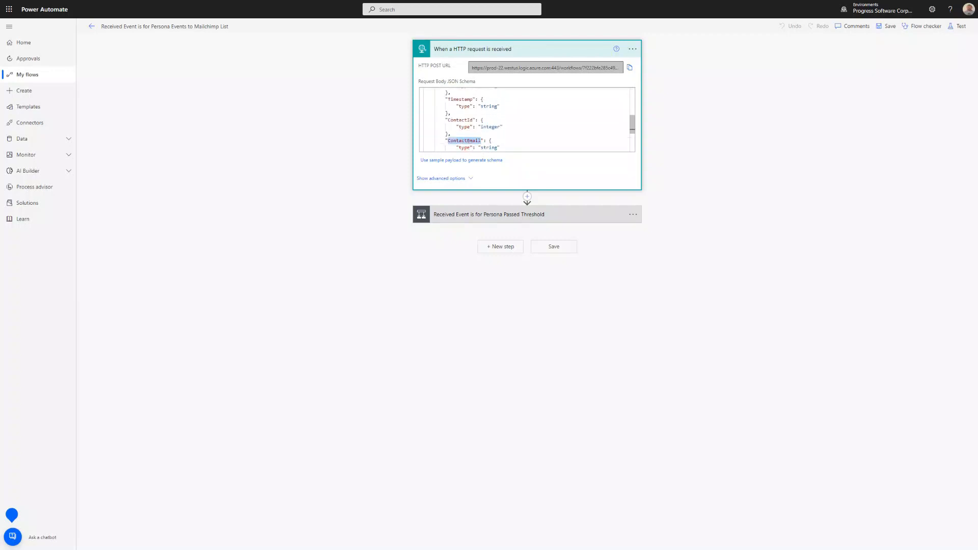
Examine the Persona Passed Threshold condition with its Add member to list and Remove Member from list actions
{"action": "left_click", "coordinate": [491, 214]}
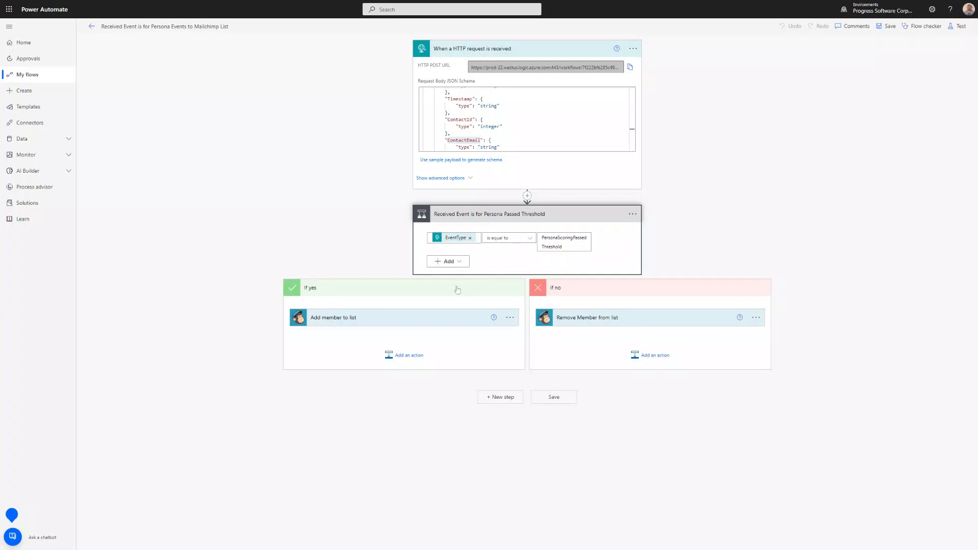
{"action": "left_click", "coordinate": [341, 324]}
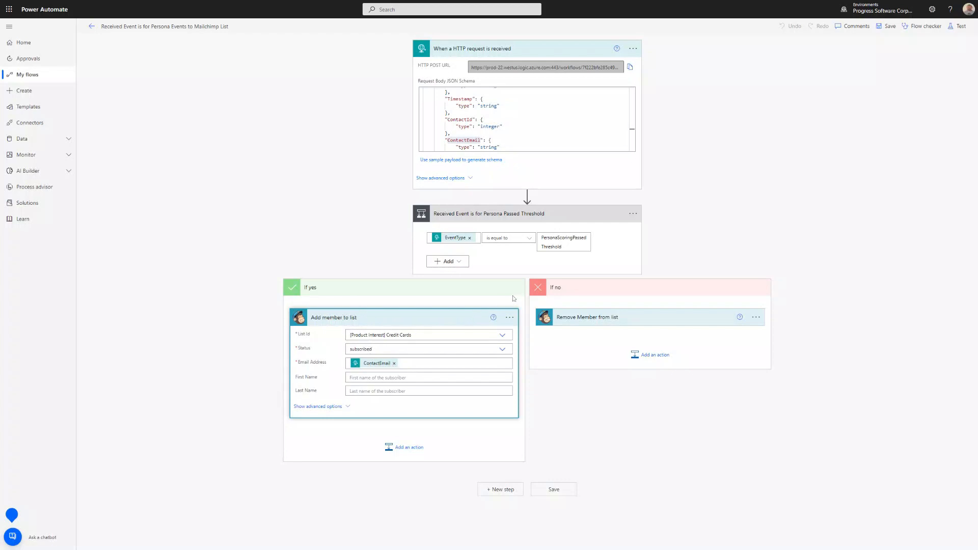
{"action": "left_click", "coordinate": [587, 321]}
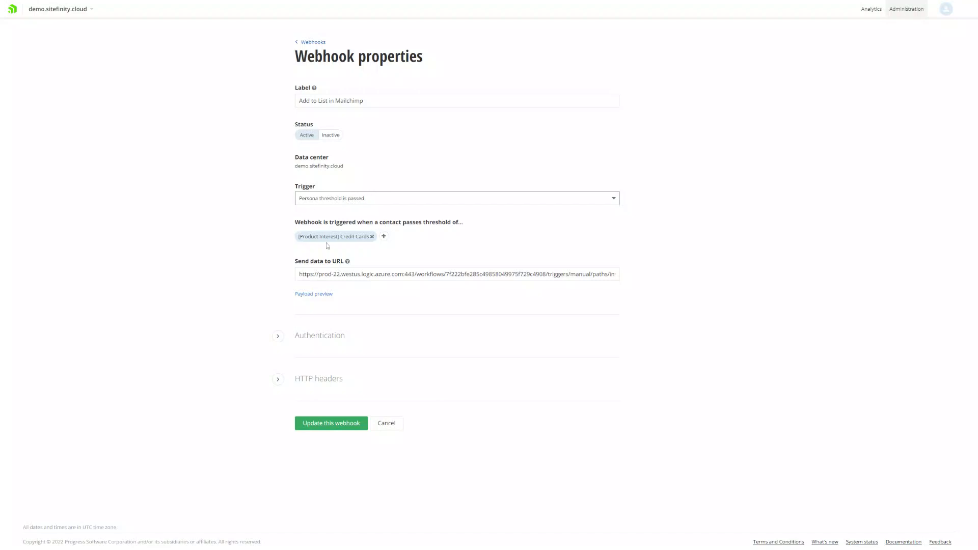
In Sitefinity Insight, check the Add to List in Mailchimp webhook's destination URL, and start creating a new webhook
{"action": "triple_click", "coordinate": [421, 275]}
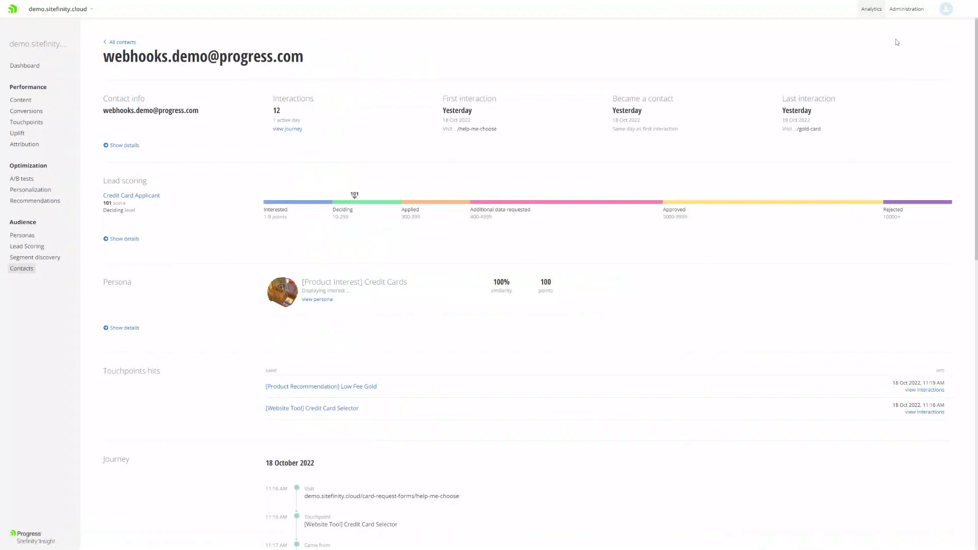
{"action": "left_click", "coordinate": [903, 15]}
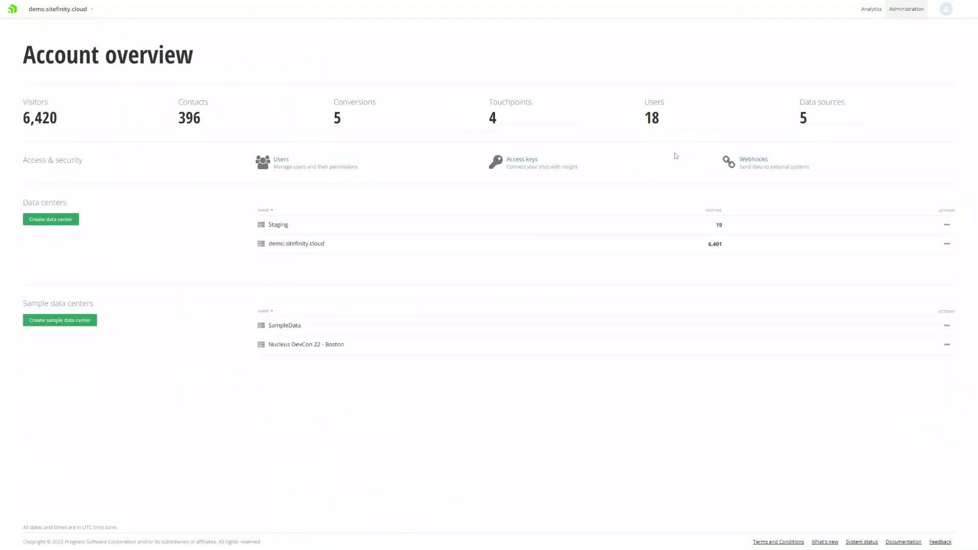
{"action": "left_click", "coordinate": [757, 161]}
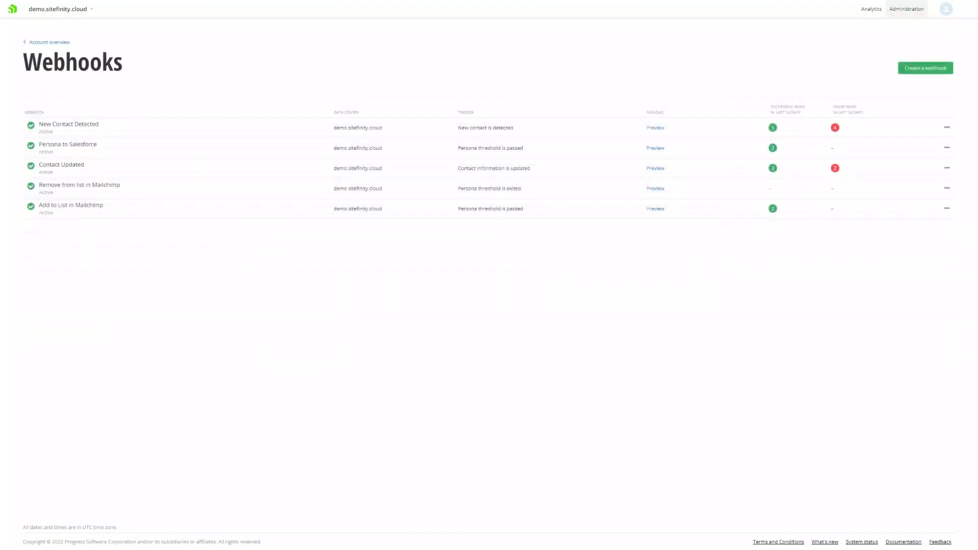
{"action": "left_click", "coordinate": [927, 70]}
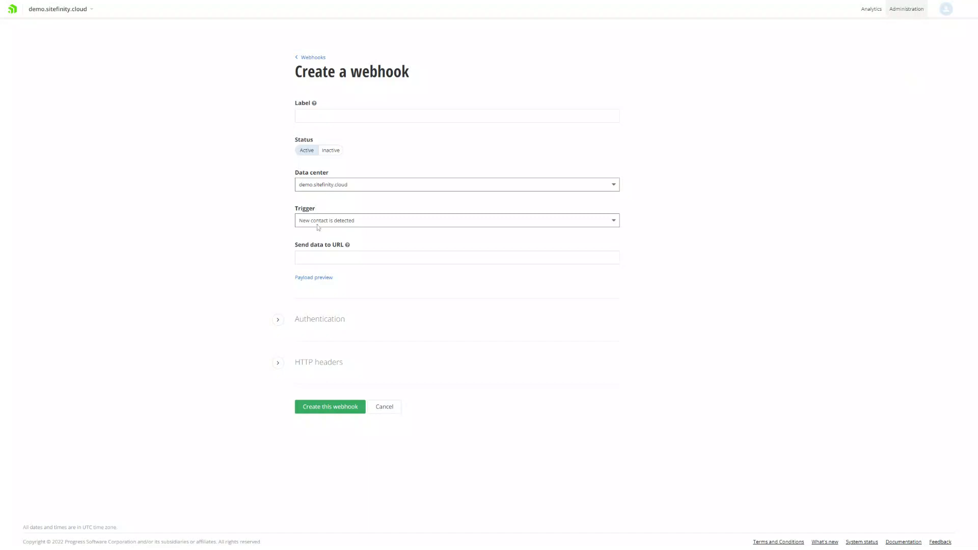
Examine the sample payload of the "New contact is detected" trigger, field by field from Source to ContactEmail
{"action": "left_click", "coordinate": [317, 279]}
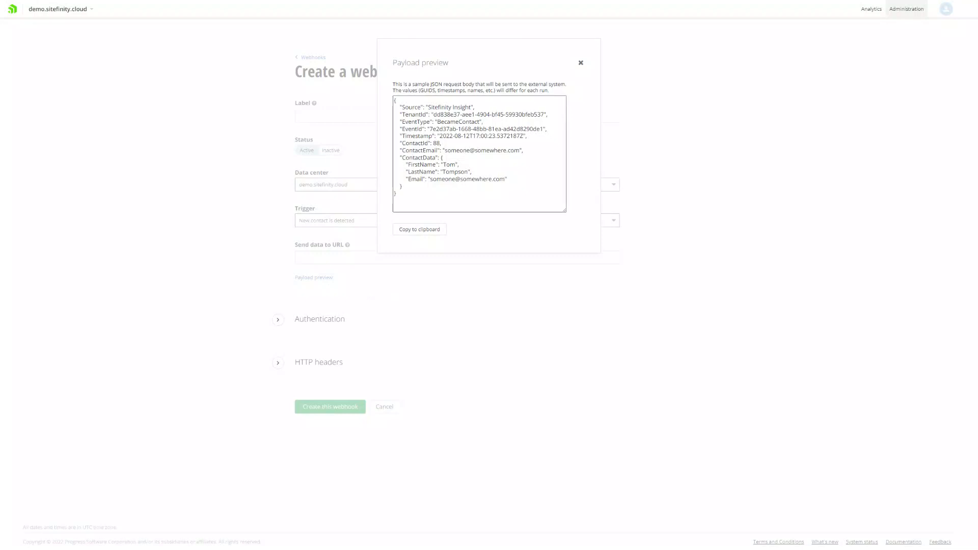
{"action": "left_click", "coordinate": [418, 107]}
{"action": "double_click", "coordinate": [411, 107]}
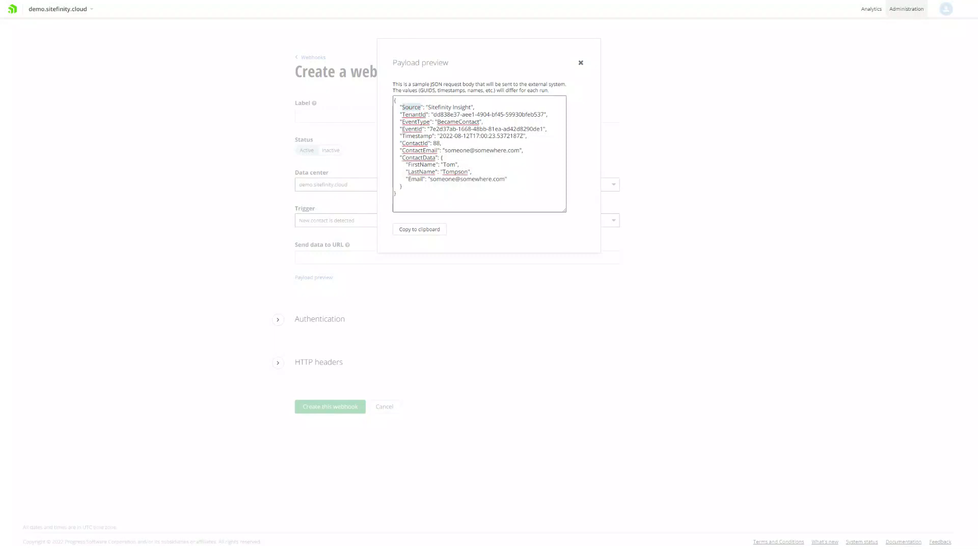
{"action": "double_click", "coordinate": [414, 114]}
{"action": "double_click", "coordinate": [415, 121]}
{"action": "double_click", "coordinate": [412, 129]}
{"action": "double_click", "coordinate": [417, 136]}
{"action": "double_click", "coordinate": [414, 143]}
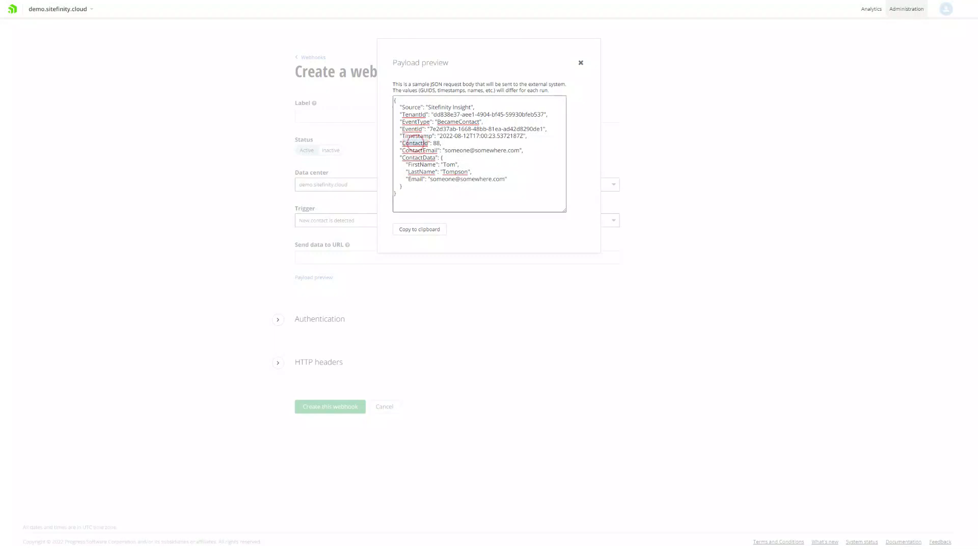
{"action": "double_click", "coordinate": [419, 151]}
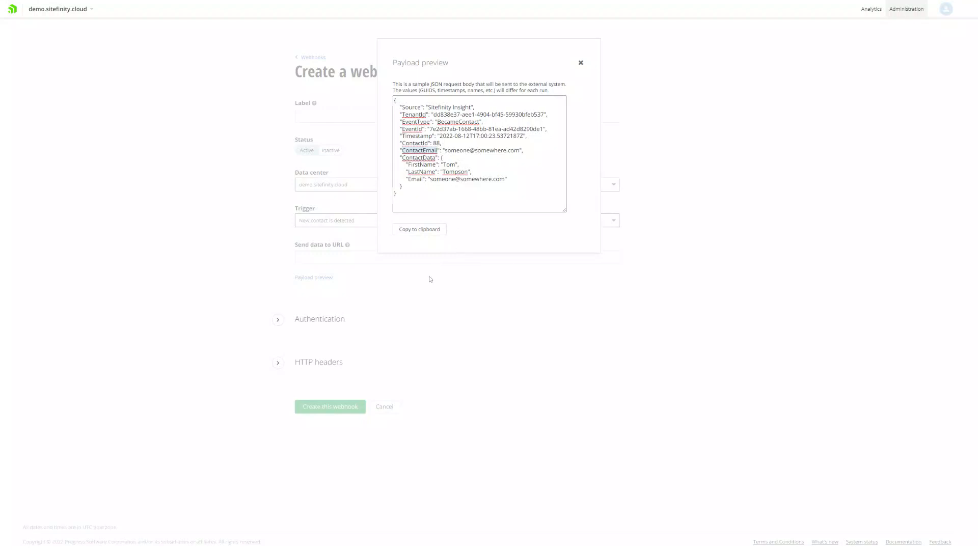
{"action": "left_click", "coordinate": [580, 63]}
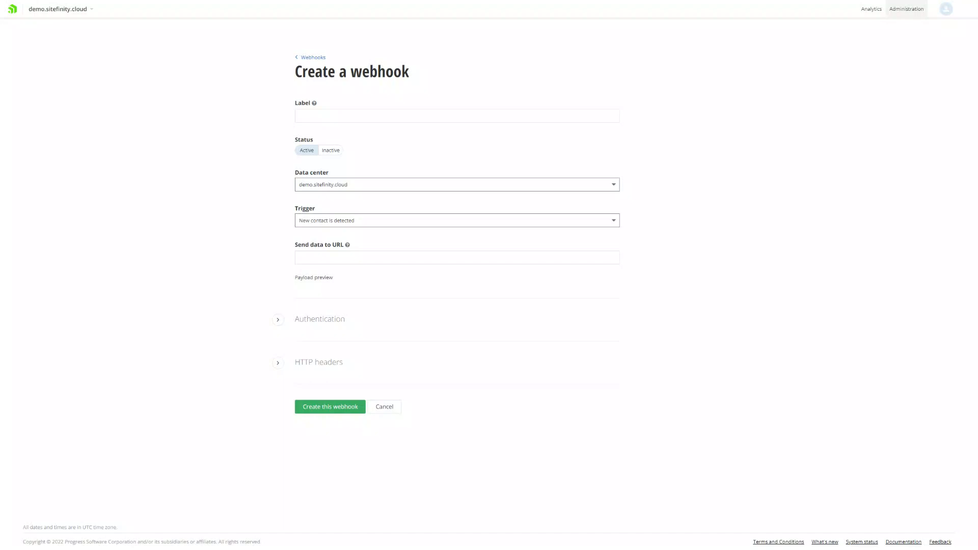
Preview the new-contact payload again and examine its ContactData block
{"action": "left_click", "coordinate": [313, 277]}
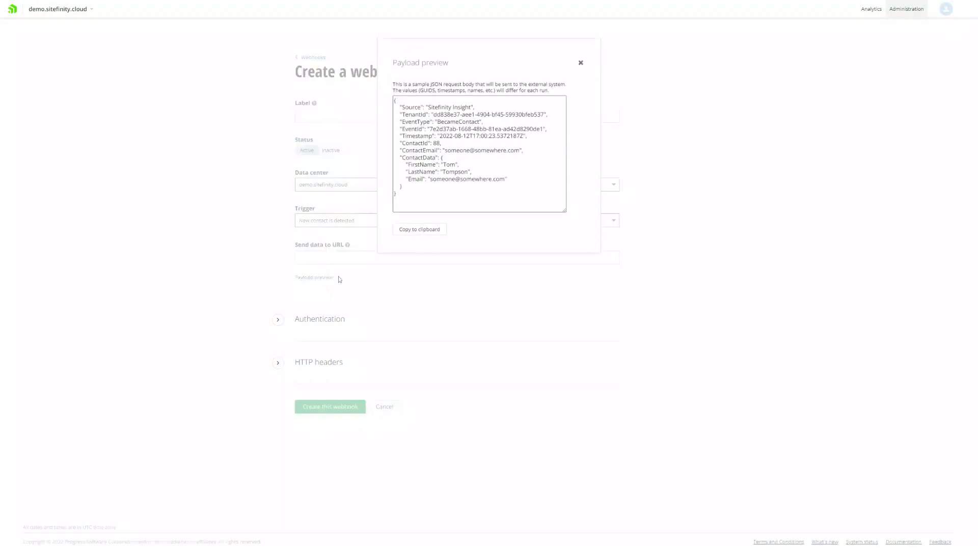
{"action": "left_click", "coordinate": [407, 189]}
{"action": "left_click_drag", "start_coordinate": [408, 189], "coordinate": [376, 160]}
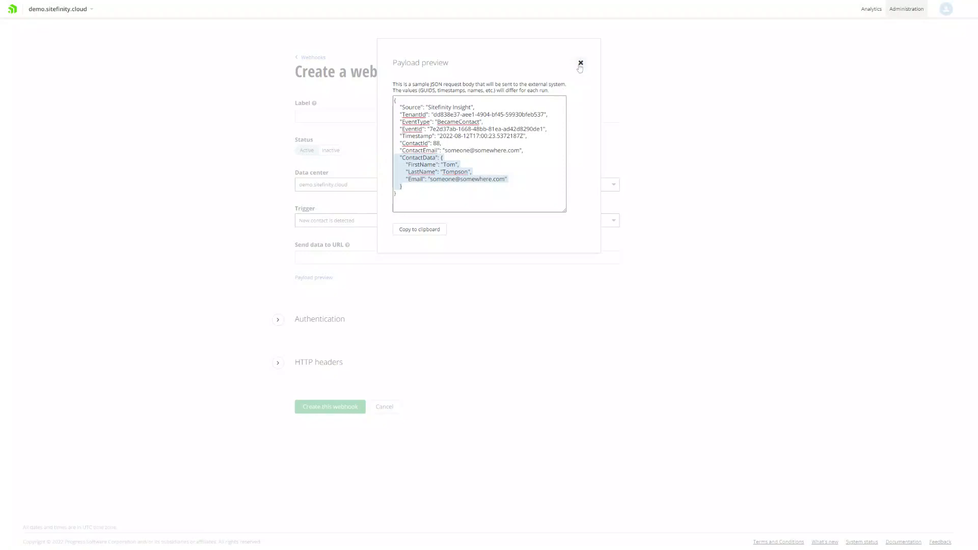
{"action": "left_click", "coordinate": [580, 63]}
Set the webhook trigger to "Contact information is updated" and examine the UpdatedData block in its sample payload
{"action": "left_click", "coordinate": [334, 221]}
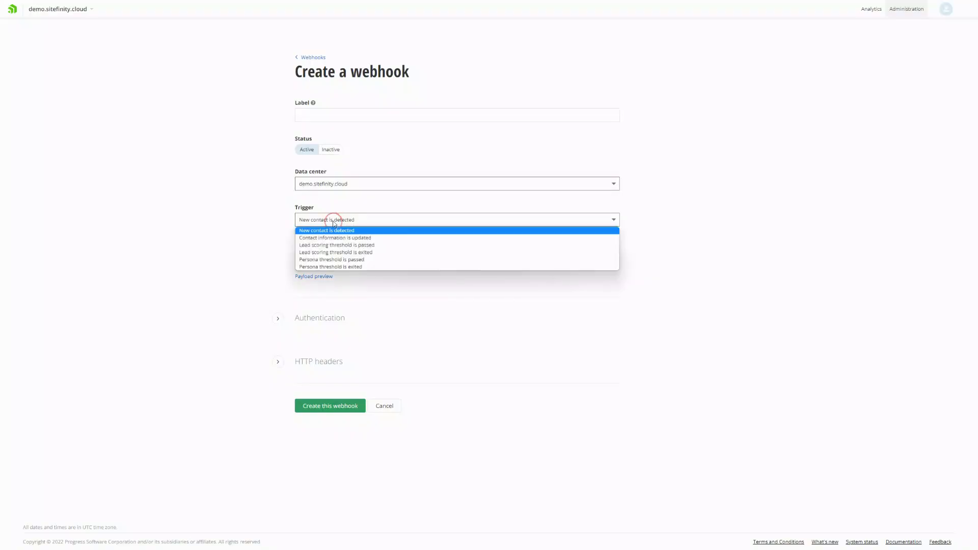
{"action": "left_click", "coordinate": [335, 237]}
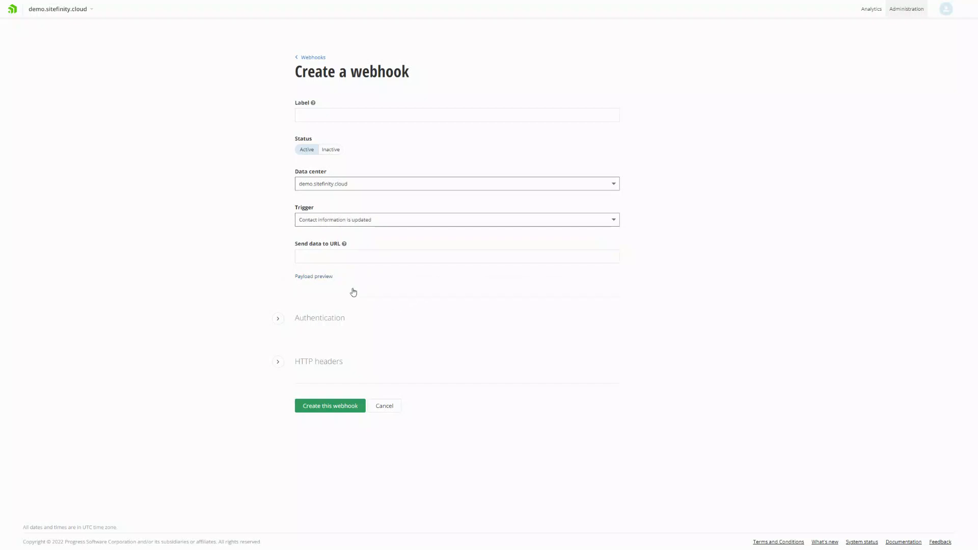
{"action": "left_click", "coordinate": [326, 278]}
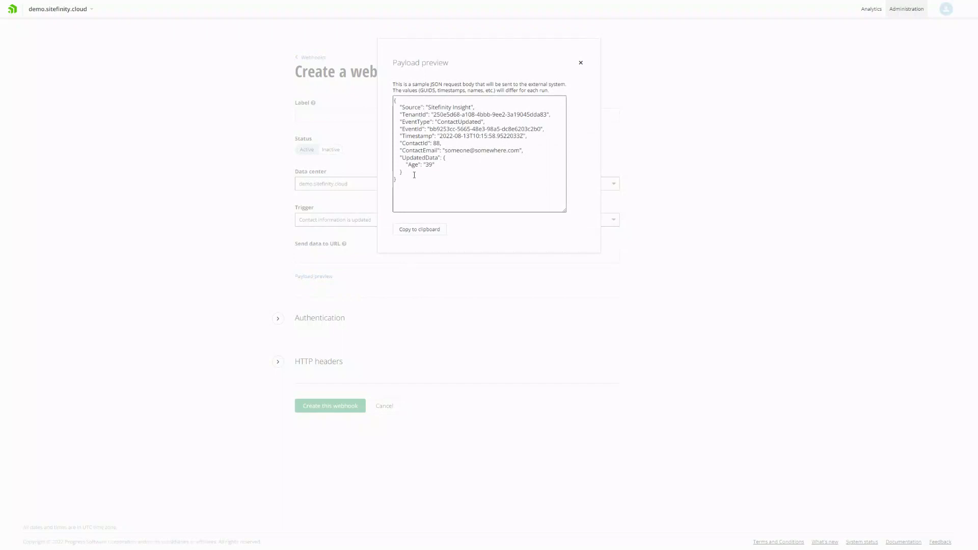
{"action": "left_click_drag", "start_coordinate": [413, 173], "coordinate": [372, 160]}
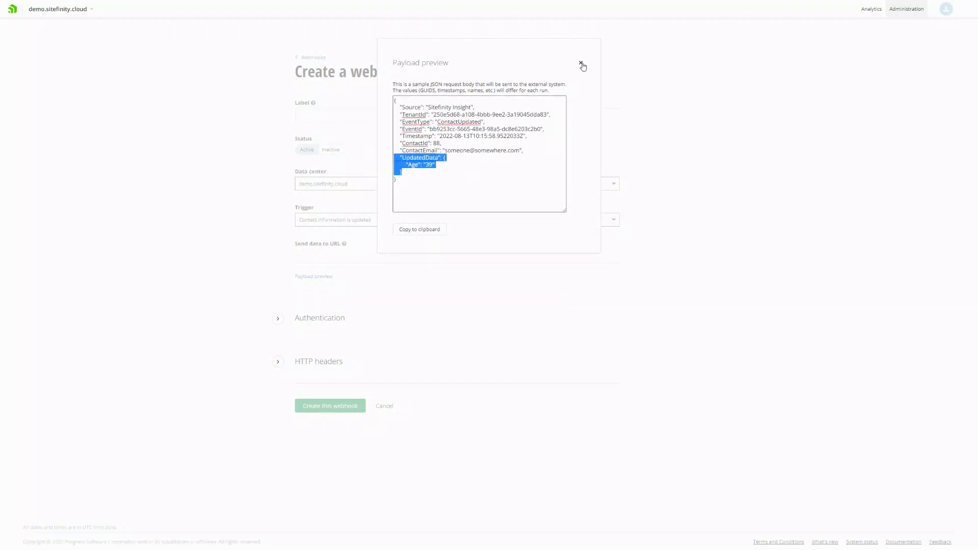
{"action": "left_click", "coordinate": [581, 62]}
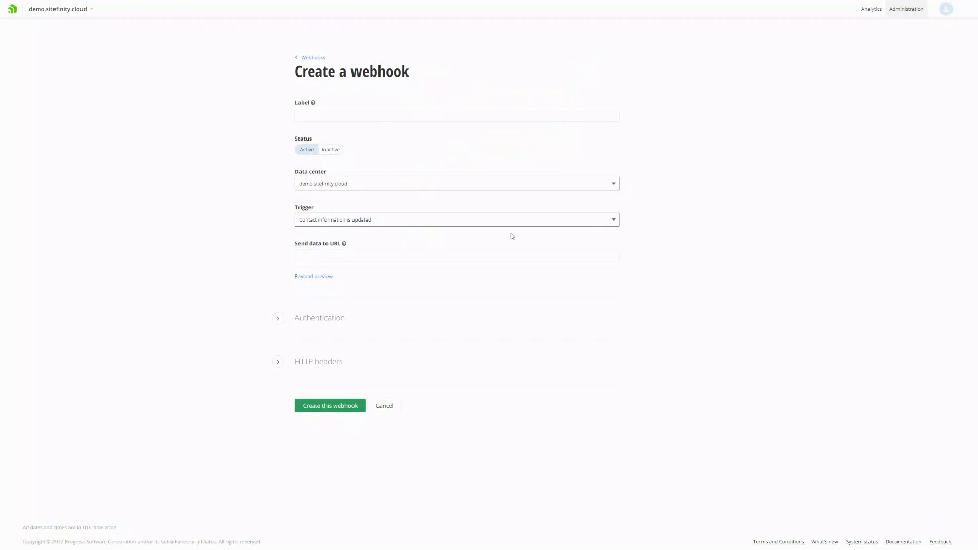
Set the webhook trigger to "Persona threshold is passed" and examine the PersonaId and PersonaName fields in its payload
{"action": "left_click", "coordinate": [378, 221]}
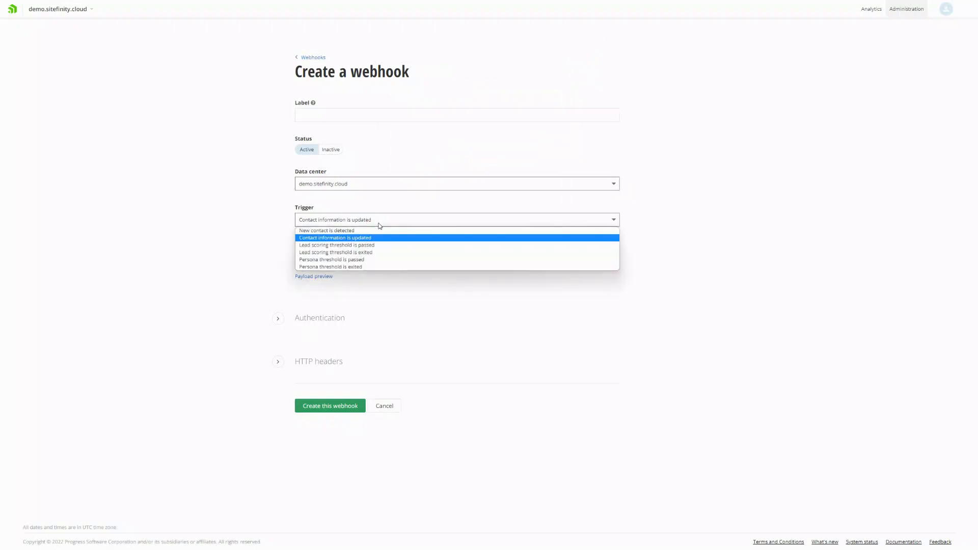
{"action": "left_click", "coordinate": [370, 258]}
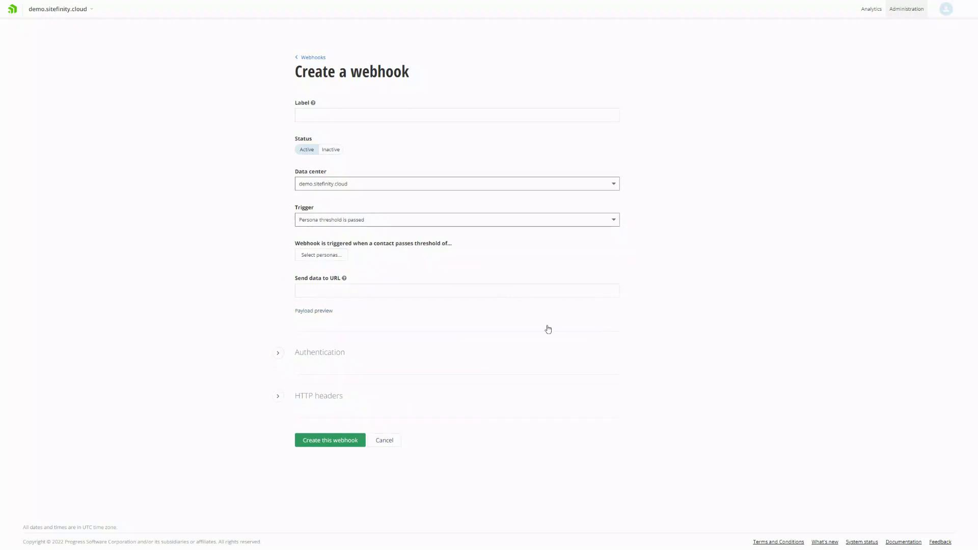
{"action": "left_click", "coordinate": [321, 311]}
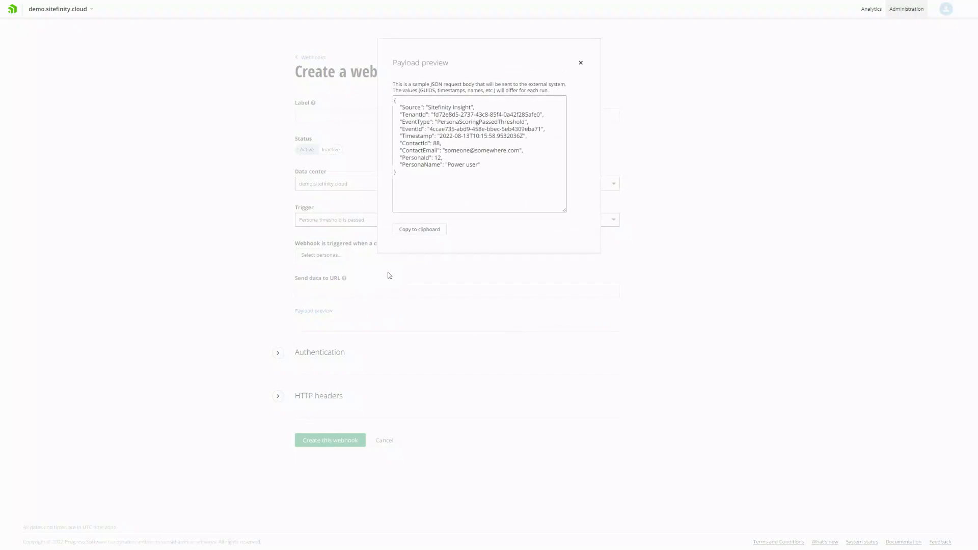
{"action": "left_click_drag", "start_coordinate": [481, 164], "coordinate": [389, 157]}
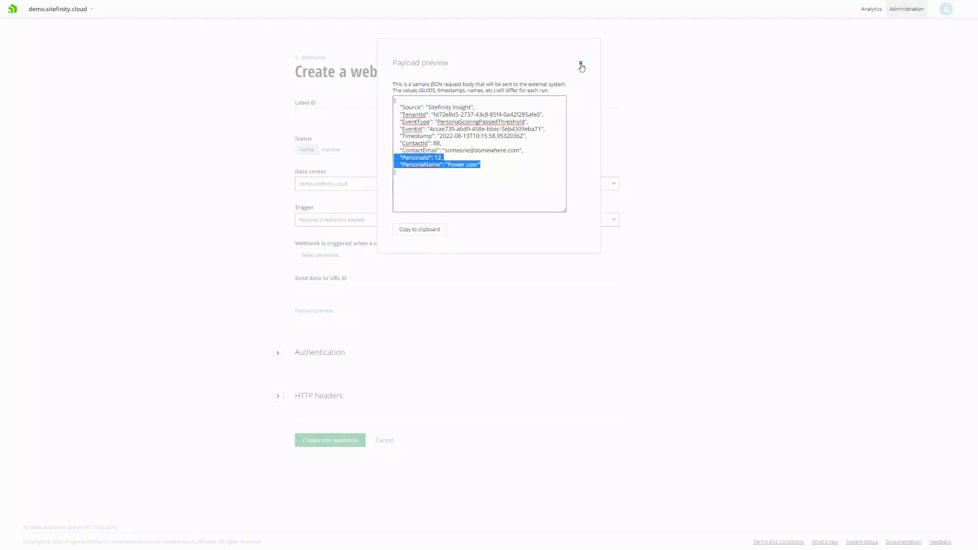
{"action": "left_click", "coordinate": [580, 64]}
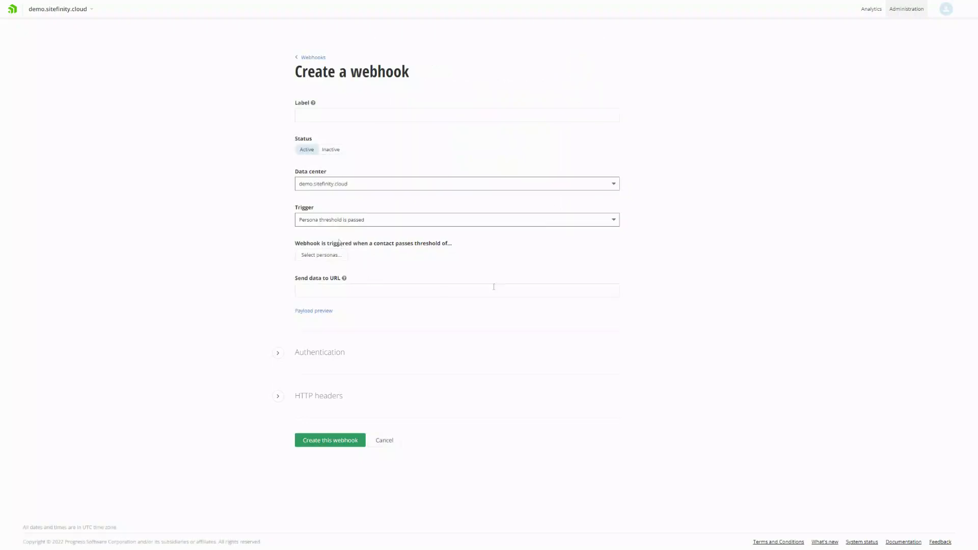
Set the webhook trigger to "Lead scoring threshold is passed" and examine the lead scoring and threshold fields in its sample payload
{"action": "left_click", "coordinate": [333, 223]}
{"action": "left_click", "coordinate": [329, 247]}
{"action": "left_click", "coordinate": [317, 312]}
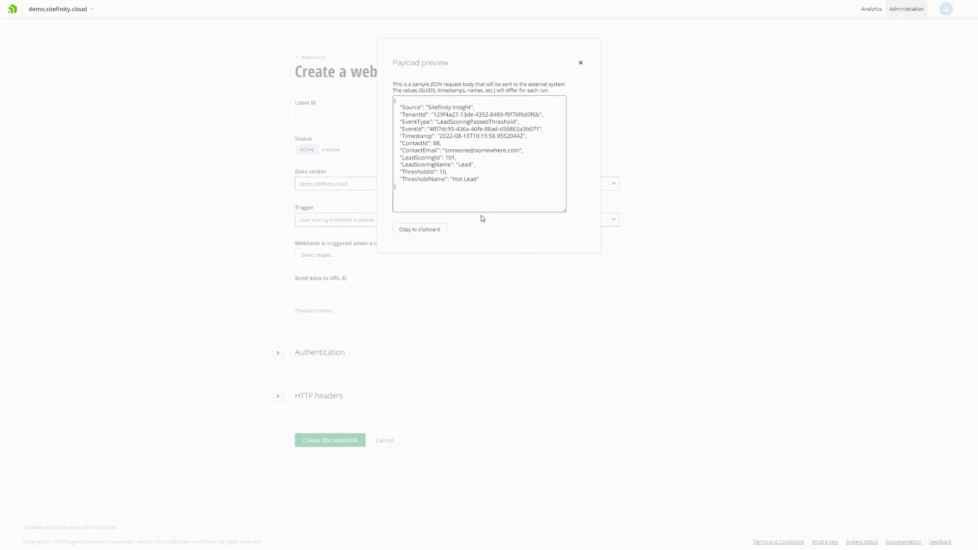
{"action": "left_click_drag", "start_coordinate": [479, 179], "coordinate": [371, 157]}
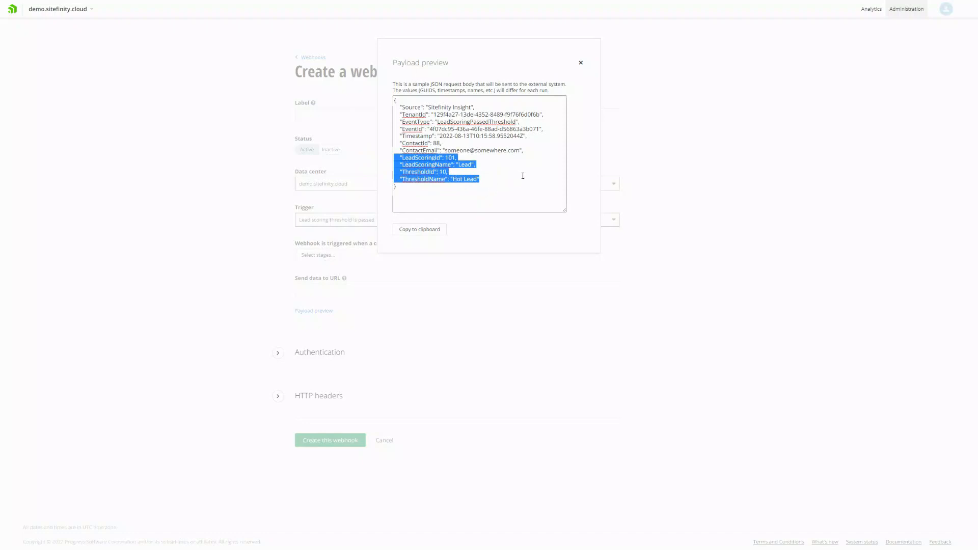
{"action": "left_click", "coordinate": [581, 63]}
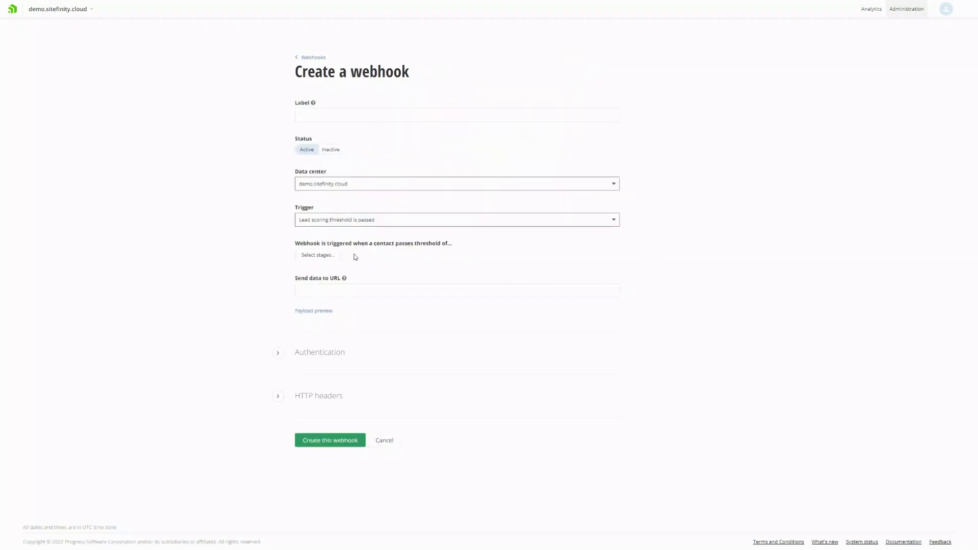
Set the webhook's authentication type to Basic and examine its username and password fields
{"action": "left_click", "coordinate": [277, 352]}
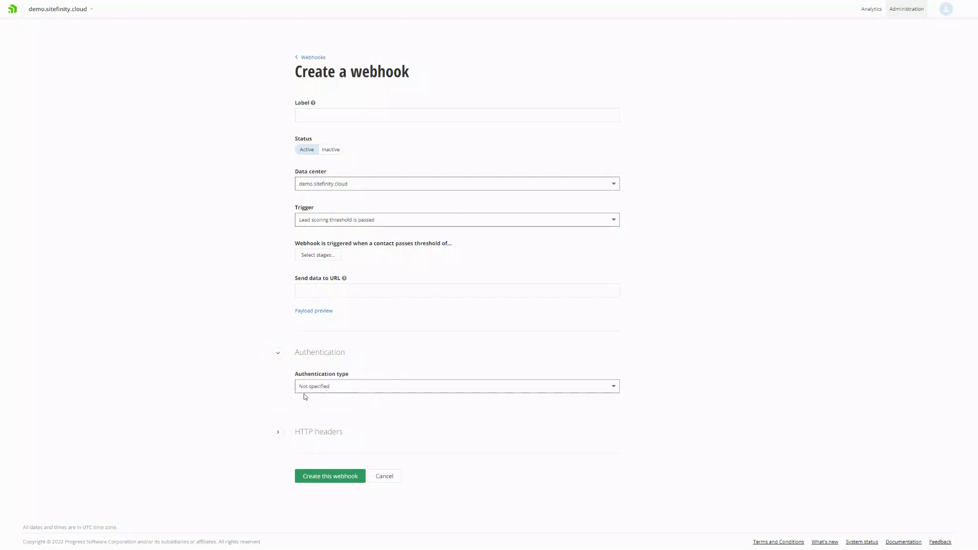
{"action": "left_click", "coordinate": [335, 387]}
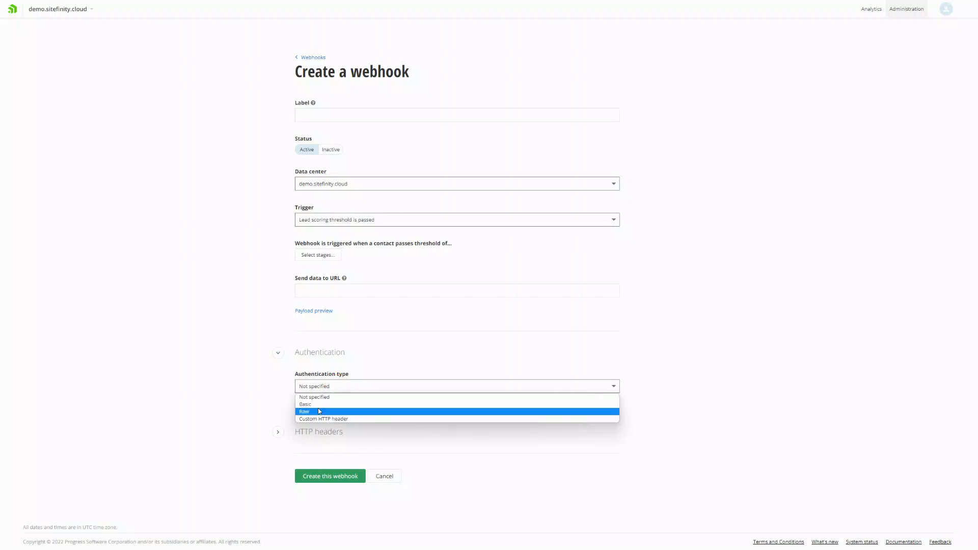
{"action": "left_click", "coordinate": [319, 404]}
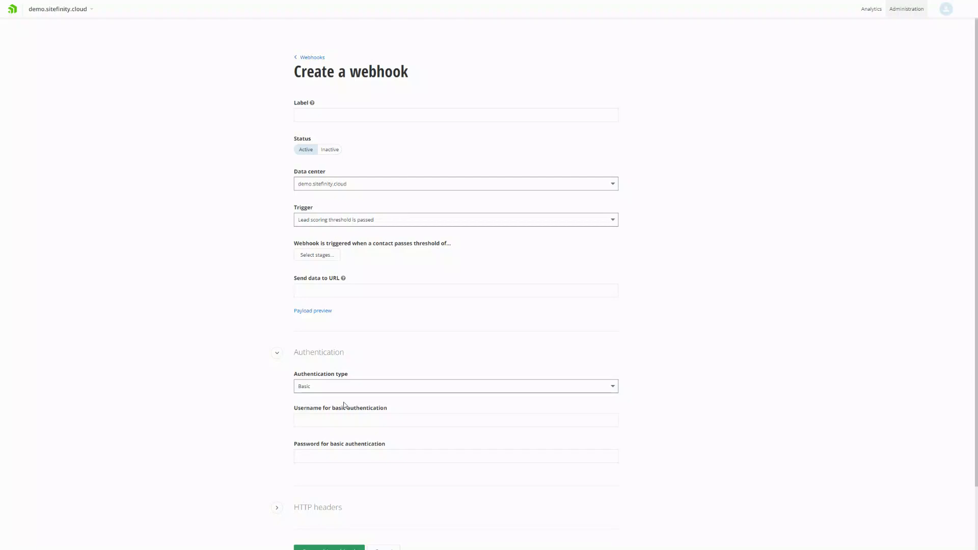
{"action": "left_click", "coordinate": [345, 418]}
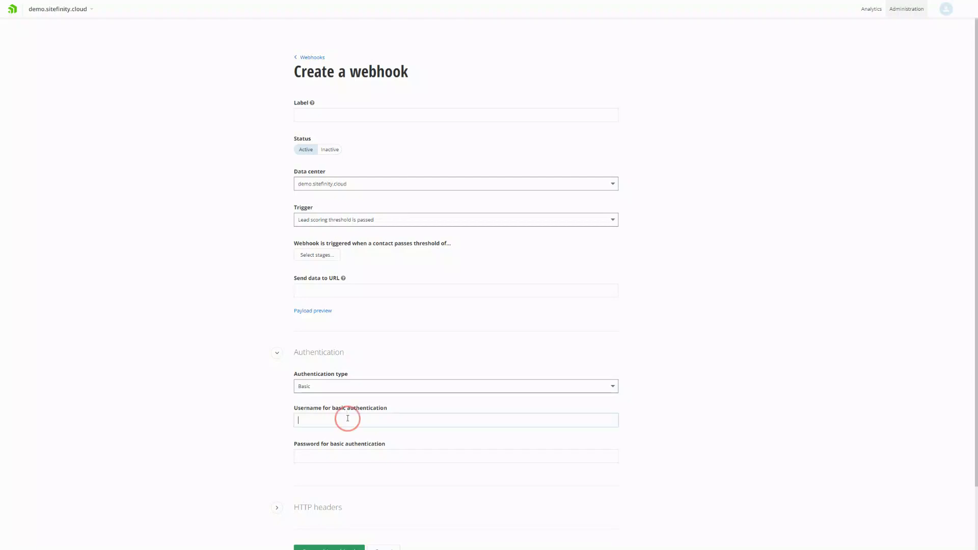
{"action": "left_click", "coordinate": [349, 456]}
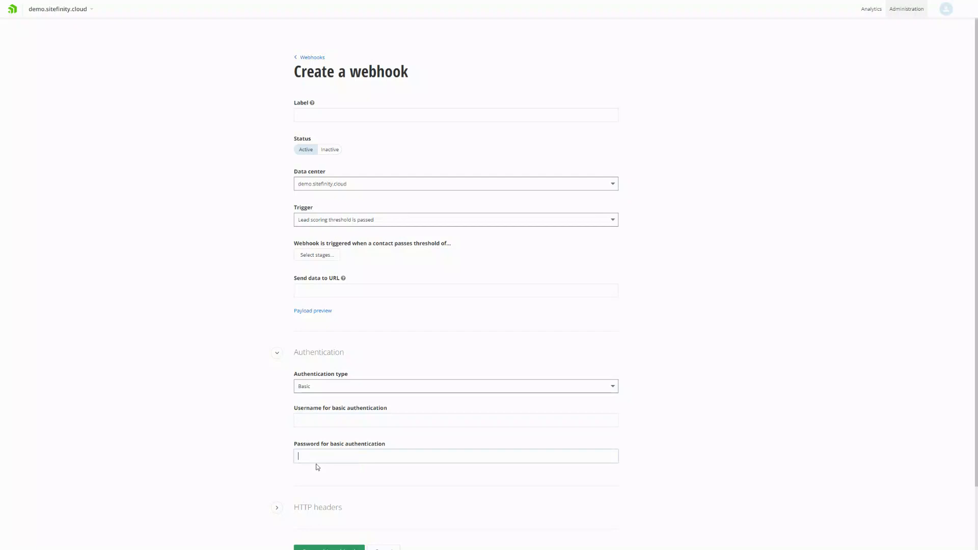
{"action": "left_click", "coordinate": [237, 469]}
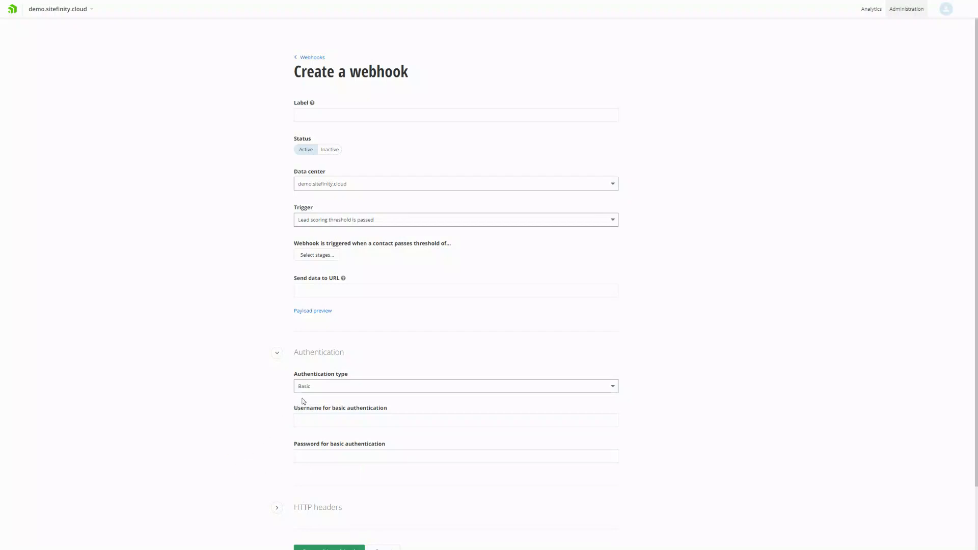
Switch the webhook's authentication type to Raw and examine the raw authentication value field
{"action": "left_click", "coordinate": [316, 389]}
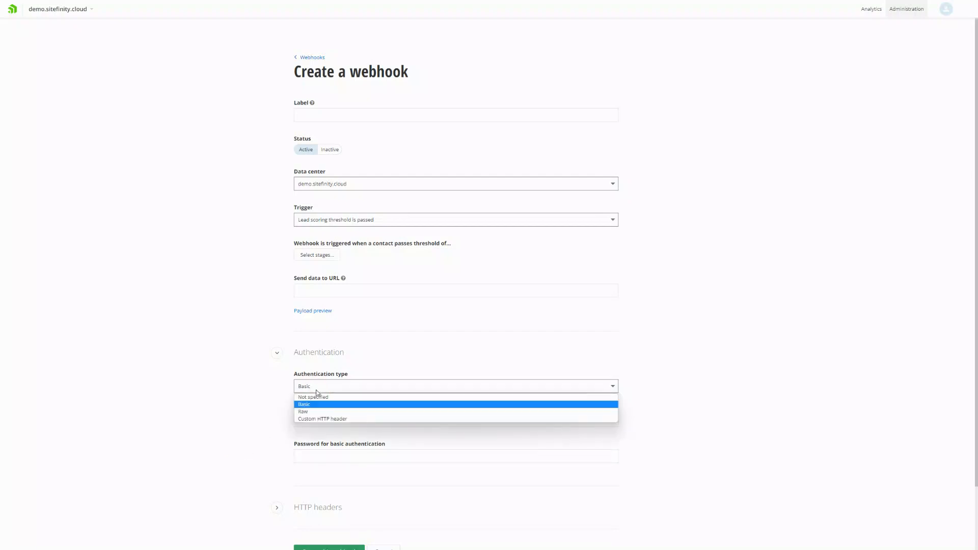
{"action": "left_click", "coordinate": [317, 411]}
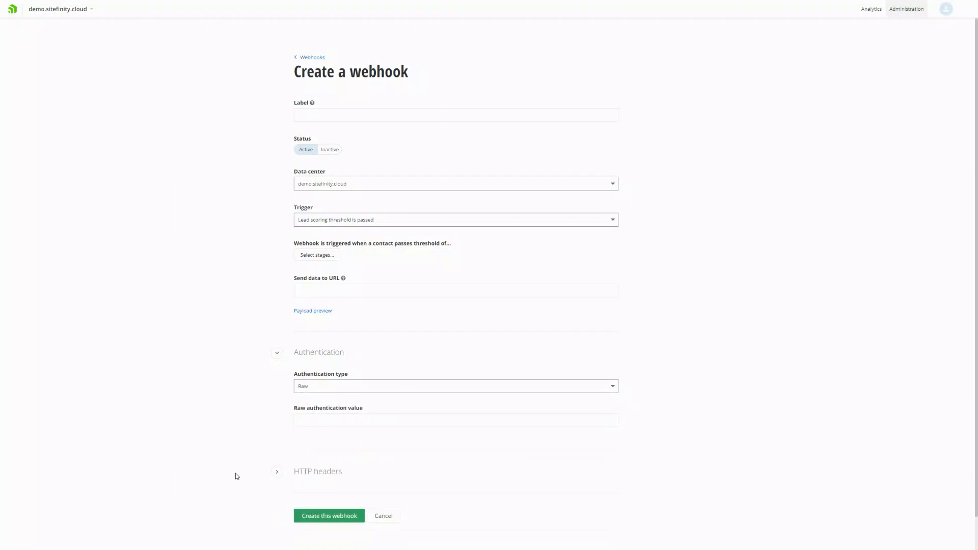
{"action": "left_click", "coordinate": [307, 419]}
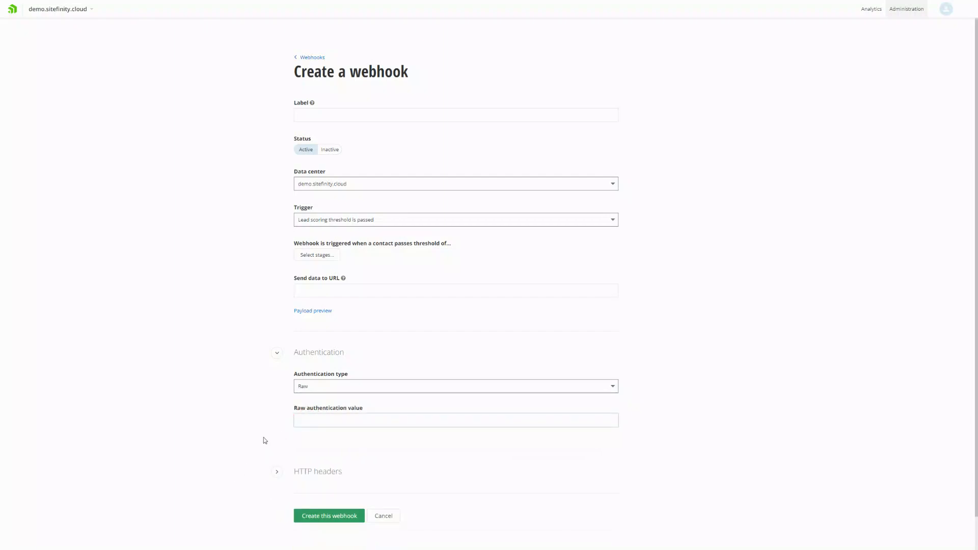
Switch the authentication type to Custom HTTP header and examine its key and value fields
{"action": "left_click", "coordinate": [326, 389]}
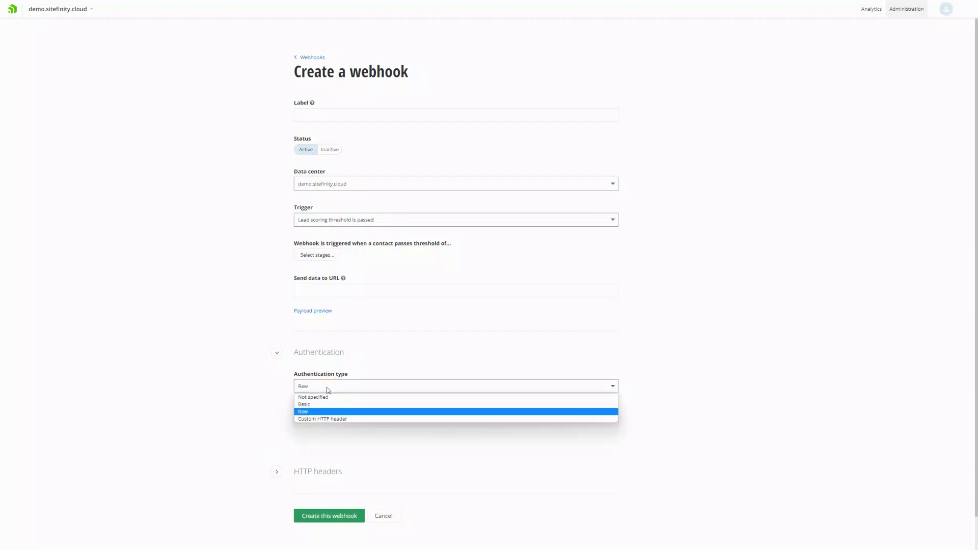
{"action": "left_click", "coordinate": [330, 419]}
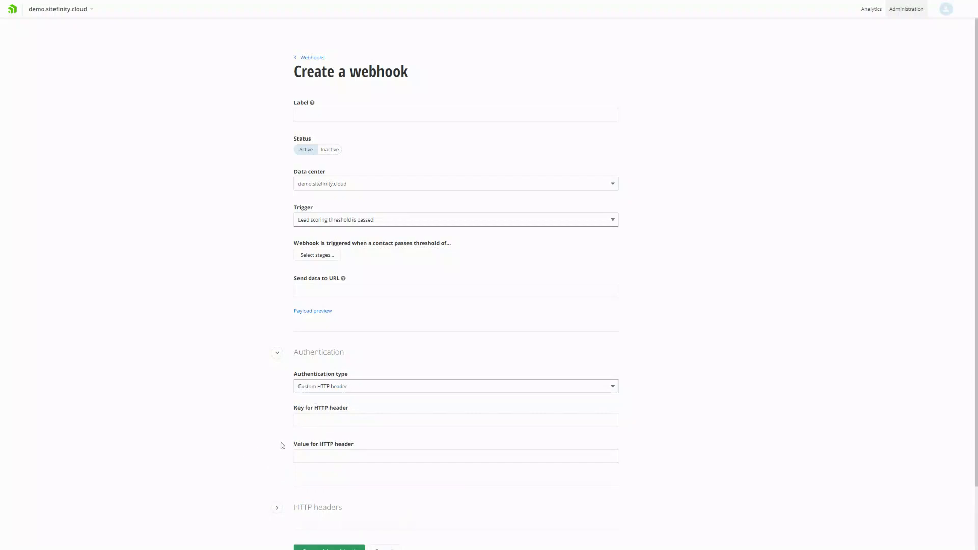
{"action": "left_click", "coordinate": [328, 418]}
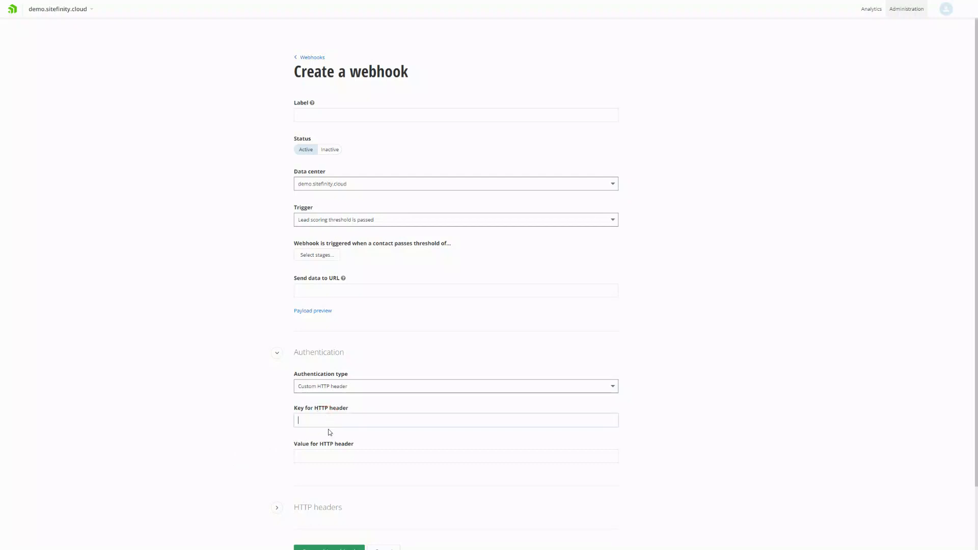
{"action": "left_click", "coordinate": [331, 455]}
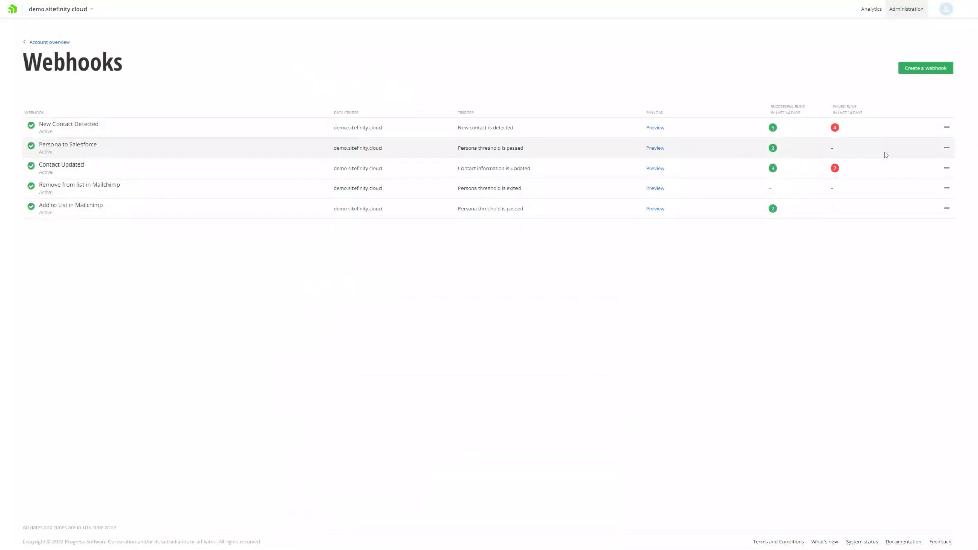
Open the runs in the last 14 days for the New Contact Detected webhook
{"action": "left_click", "coordinate": [945, 127]}
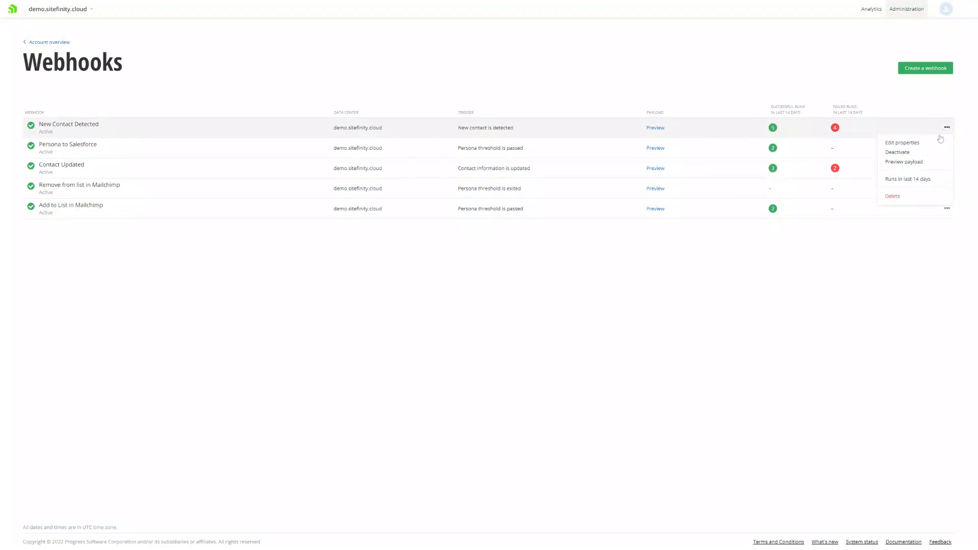
{"action": "left_click", "coordinate": [901, 182]}
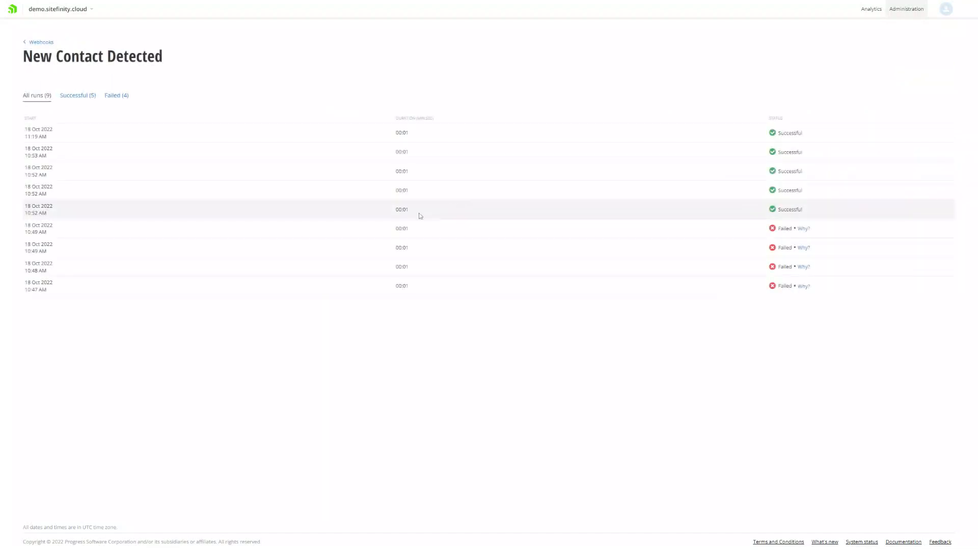